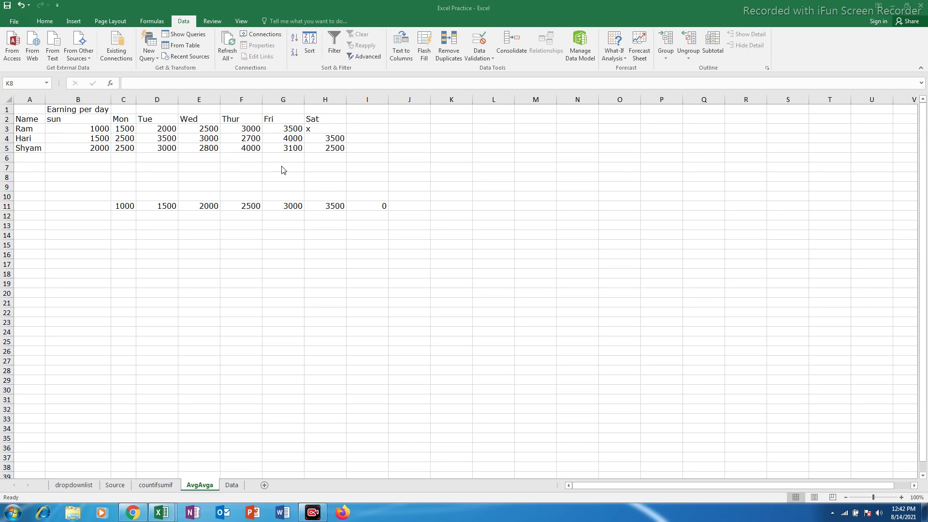
# Enter =AVERAGE(B4:H4) in I4 (2957.143) and fill it down to I5 (2842.857)
pyautogui.click(374, 139)
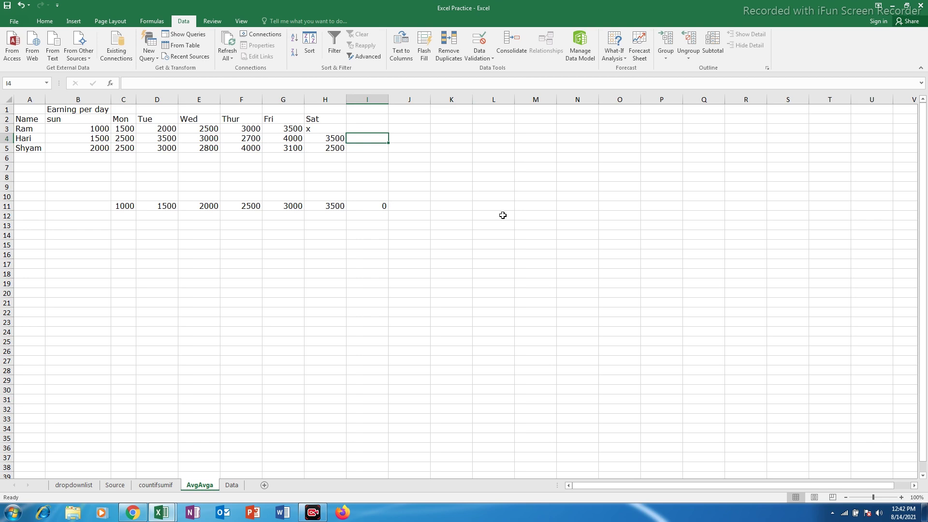
pyautogui.write('=')
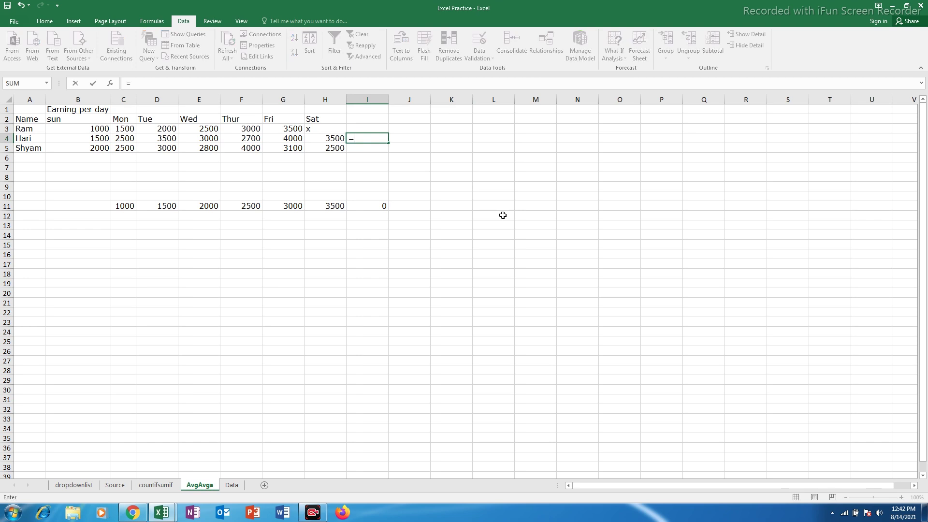
pyautogui.write('av')
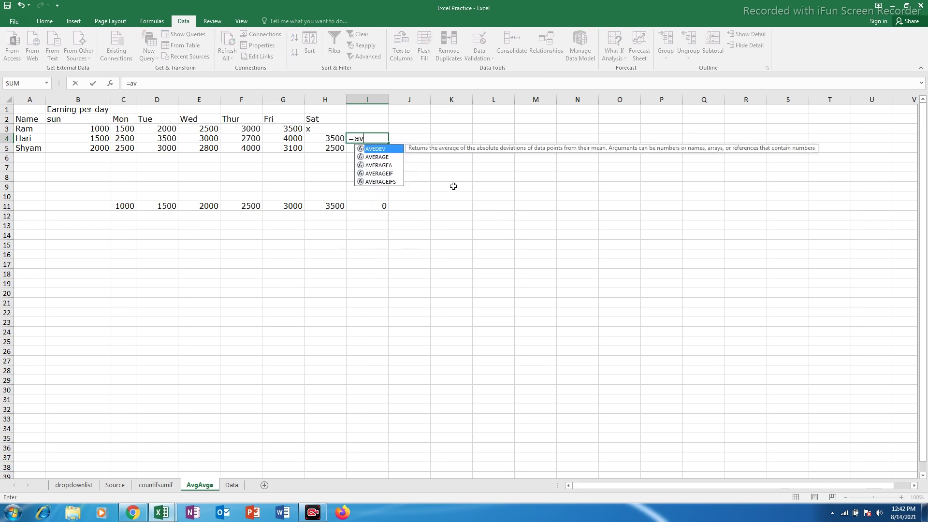
pyautogui.doubleClick(381, 157)
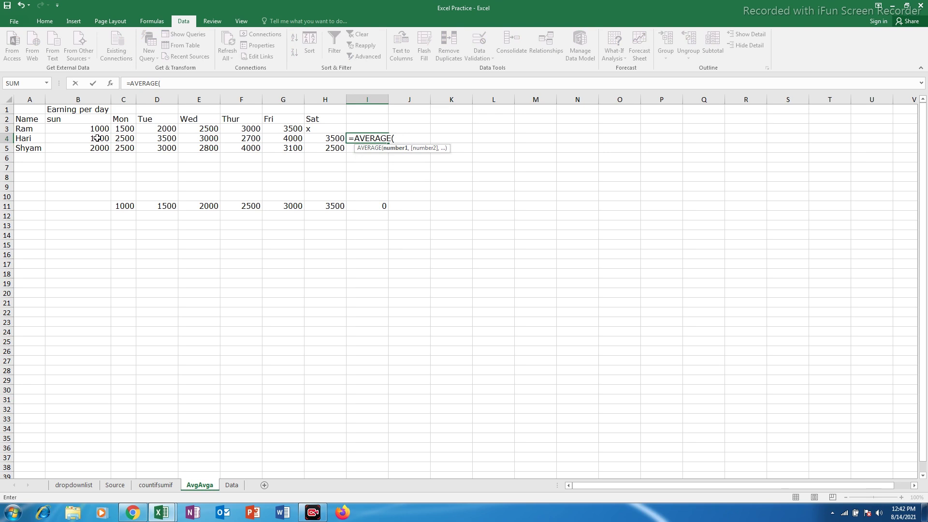
pyautogui.moveTo(98, 138); pyautogui.dragTo(317, 137)
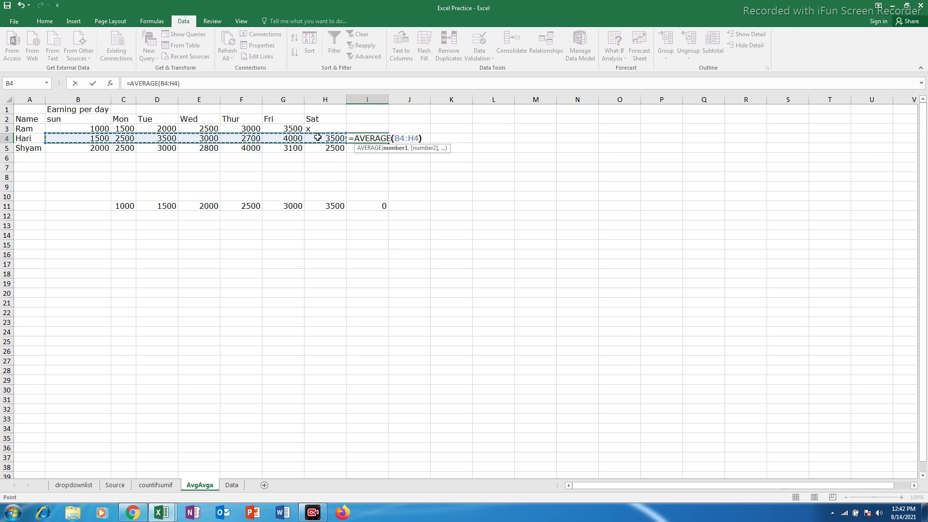
pyautogui.write(')')
pyautogui.press('Return')
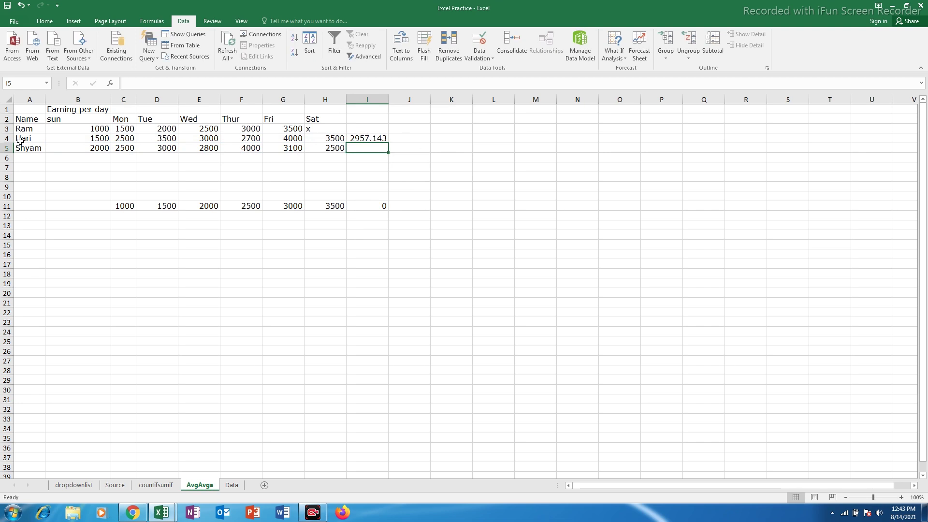
pyautogui.click(367, 138)
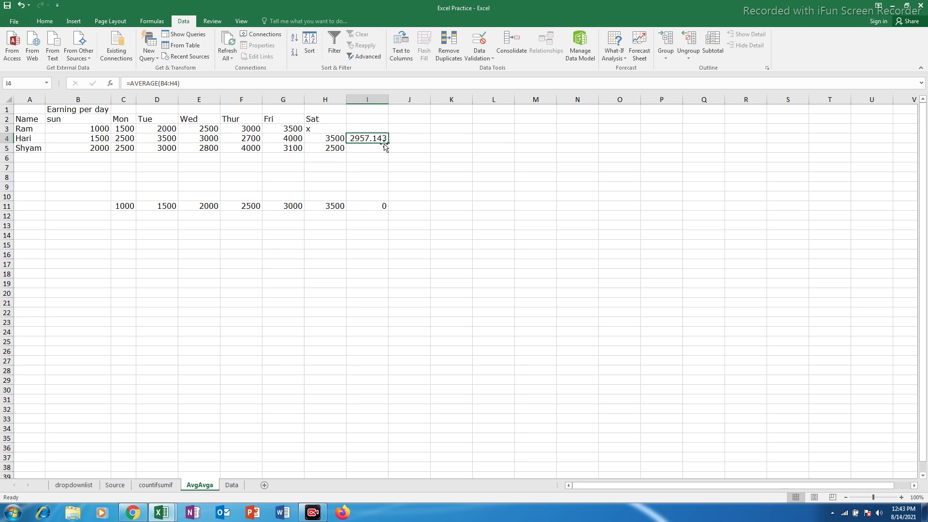
pyautogui.moveTo(388, 145); pyautogui.dragTo(389, 153)
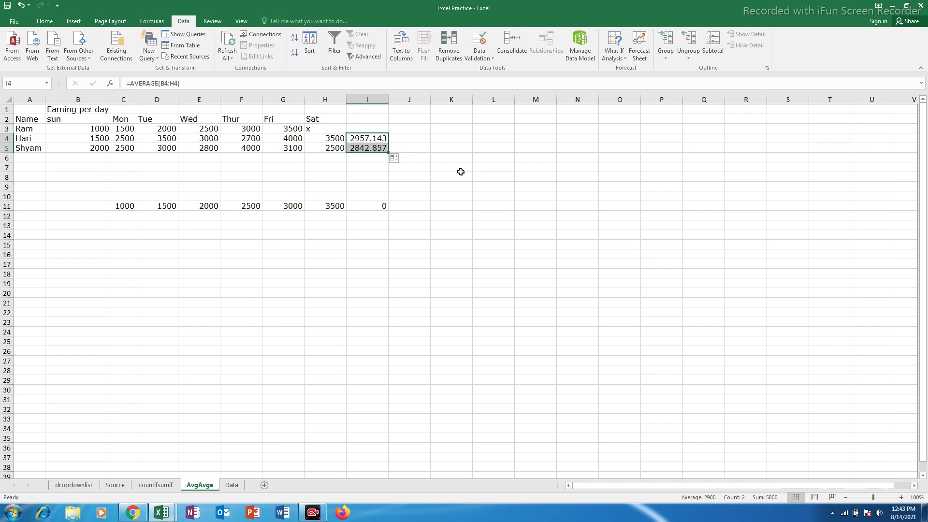
# Enter =AVERAGEA(B3:H3) in K4, returning 1928.571, and compare it with I4's AVERAGE formula
pyautogui.click(441, 139)
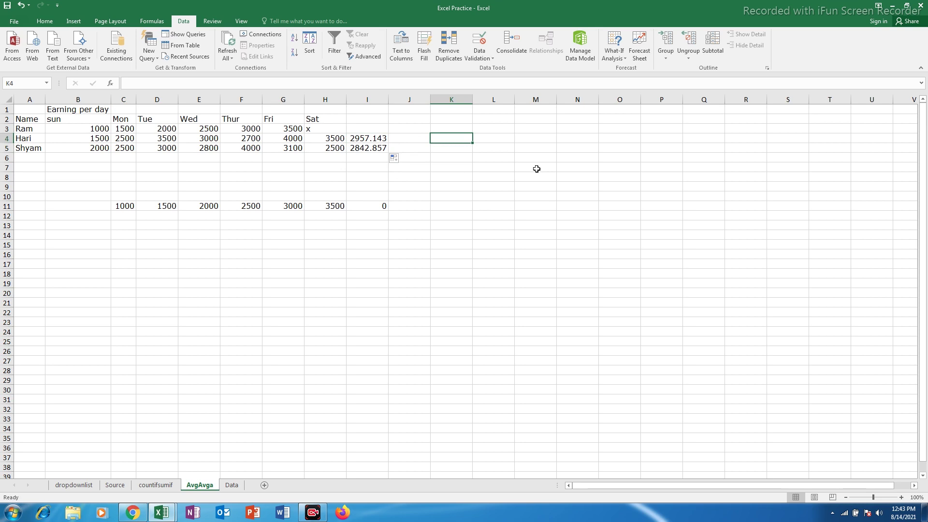
pyautogui.write('=ave')
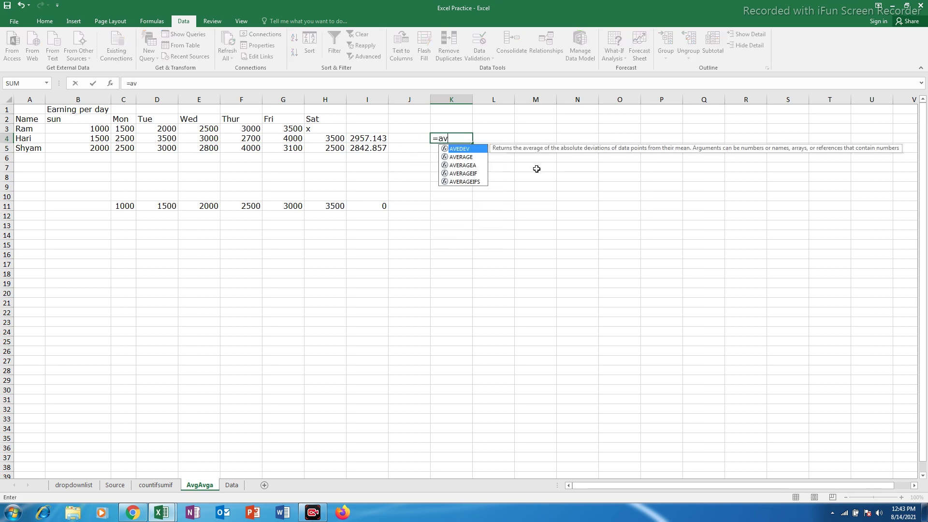
pyautogui.click(464, 166)
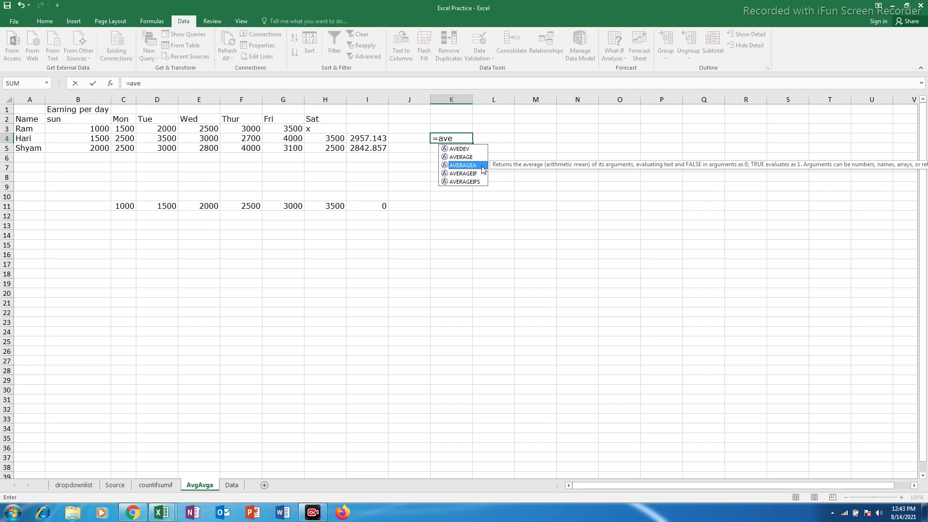
pyautogui.doubleClick(482, 165)
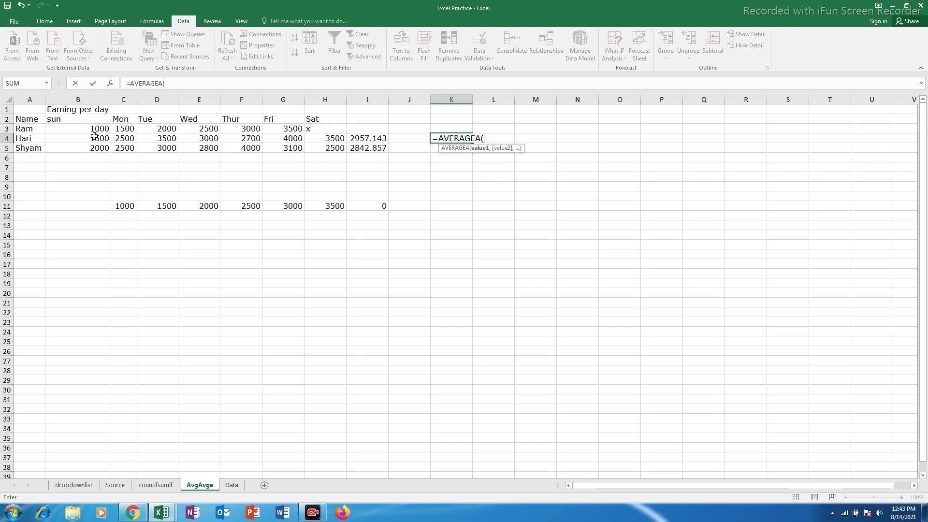
pyautogui.moveTo(93, 128); pyautogui.dragTo(311, 129)
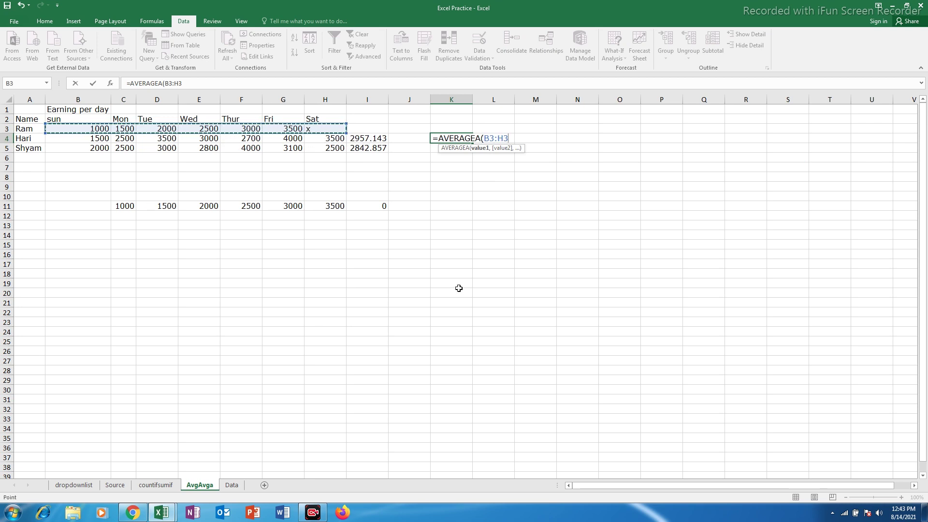
pyautogui.write(')')
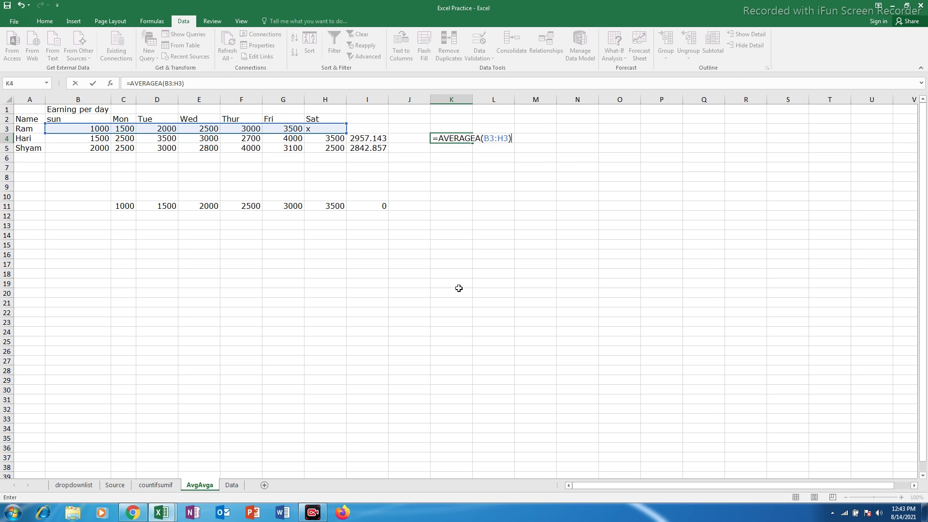
pyautogui.press('Return')
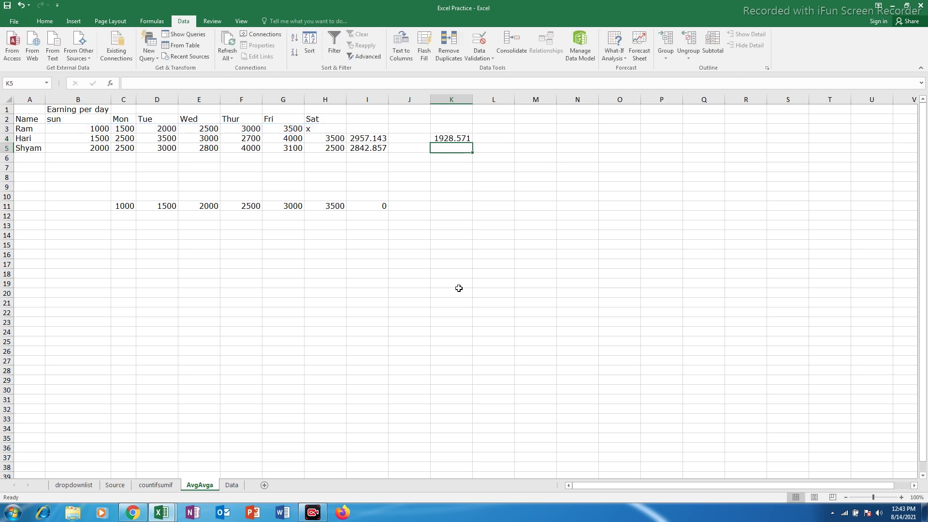
pyautogui.click(435, 141)
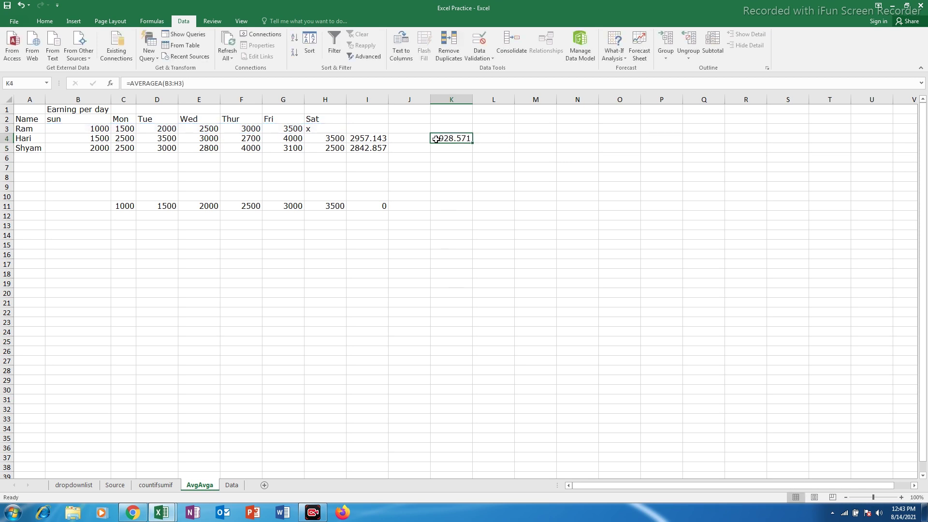
pyautogui.click(367, 139)
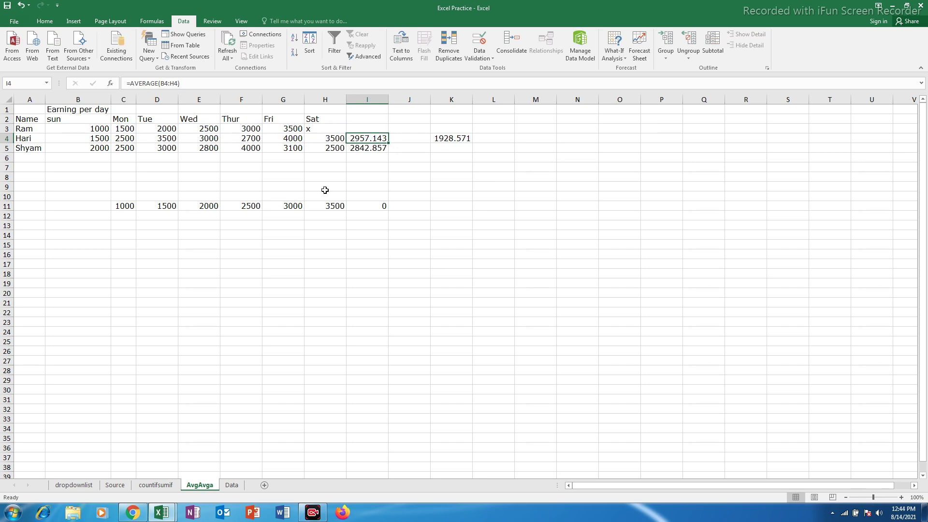
pyautogui.click(318, 140)
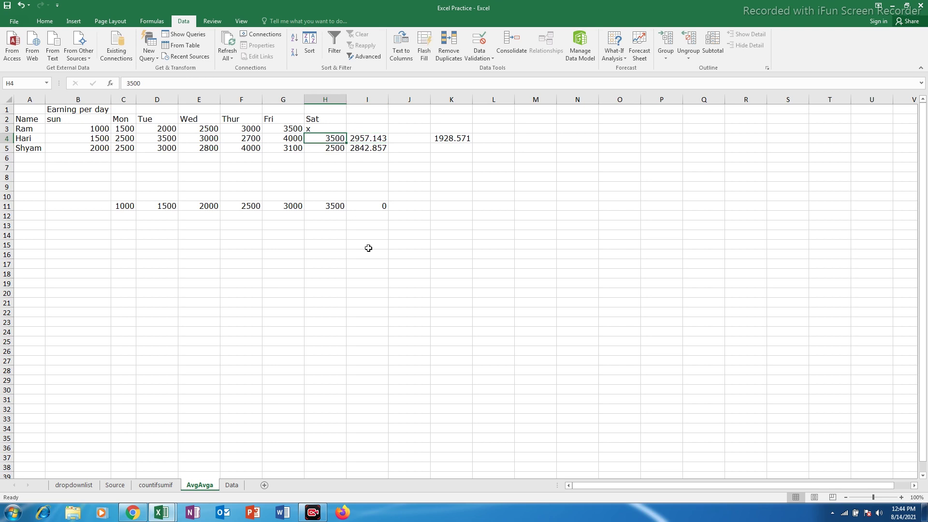
pyautogui.press('Delete')
pyautogui.click(284, 150)
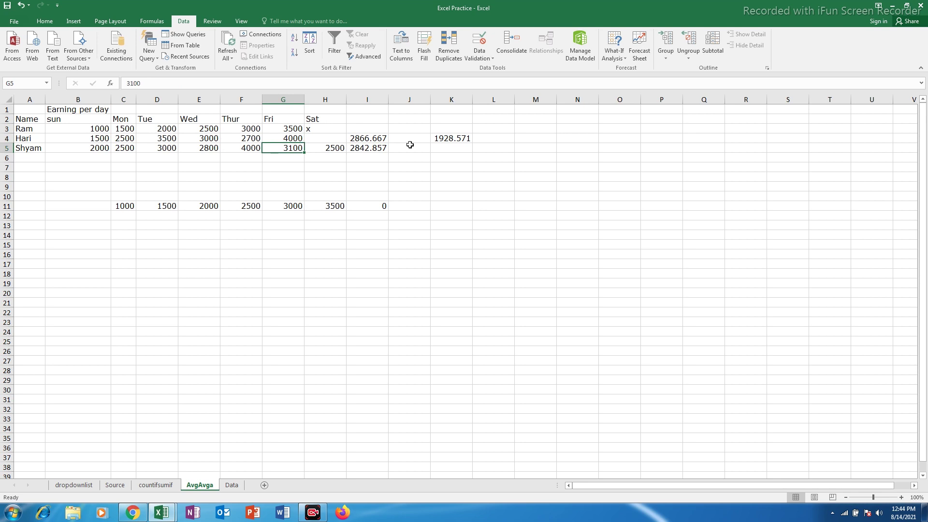
pyautogui.click(444, 140)
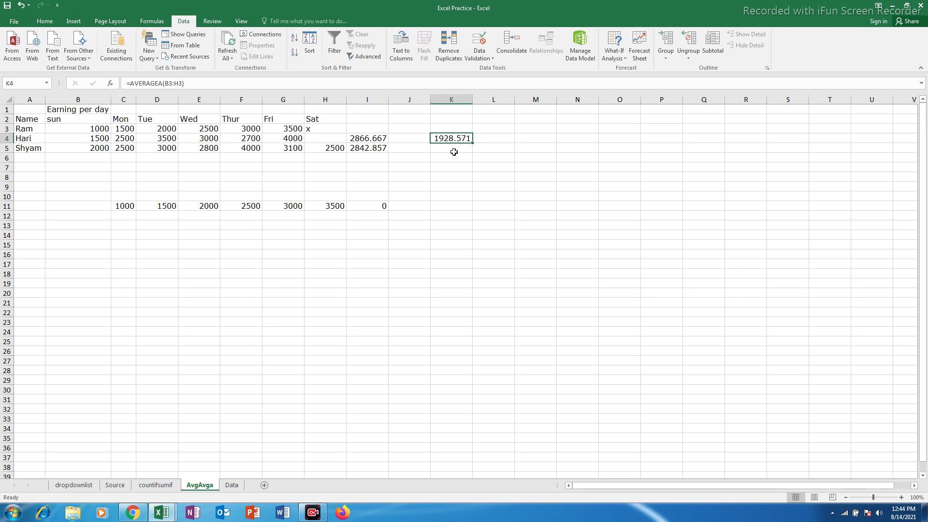
pyautogui.click(324, 131)
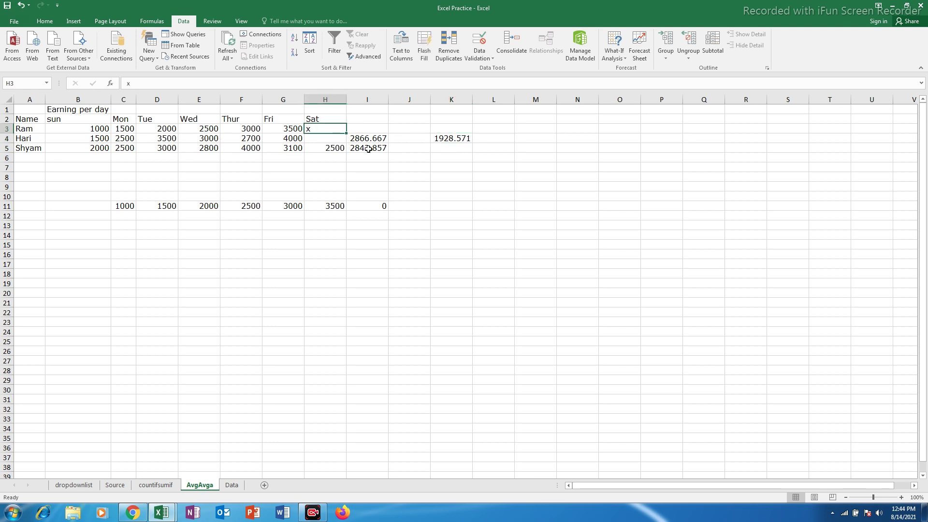
pyautogui.write('No')
pyautogui.press('Return')
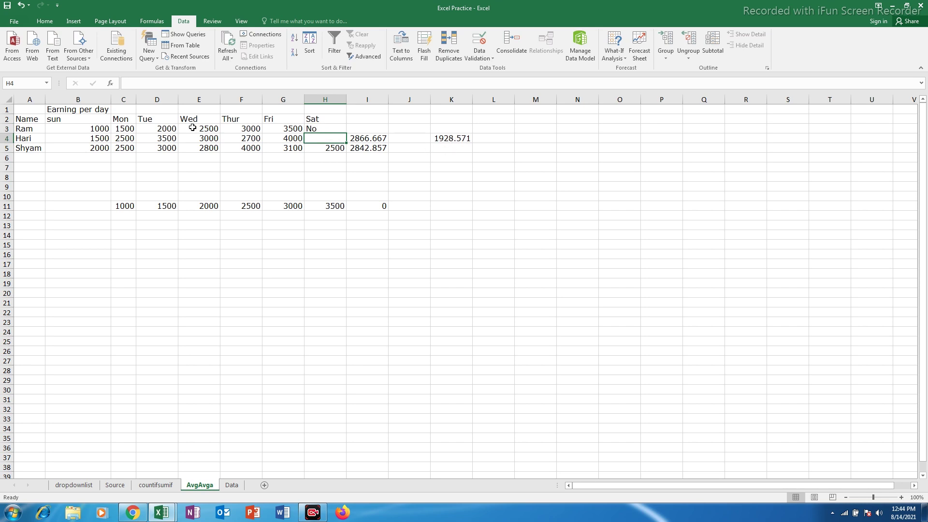
pyautogui.moveTo(103, 128); pyautogui.dragTo(315, 132)
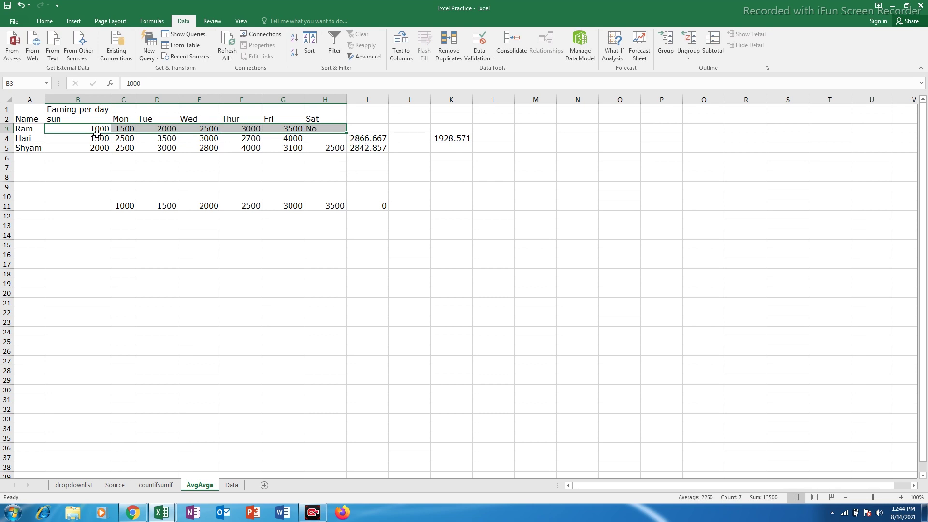
pyautogui.click(321, 139)
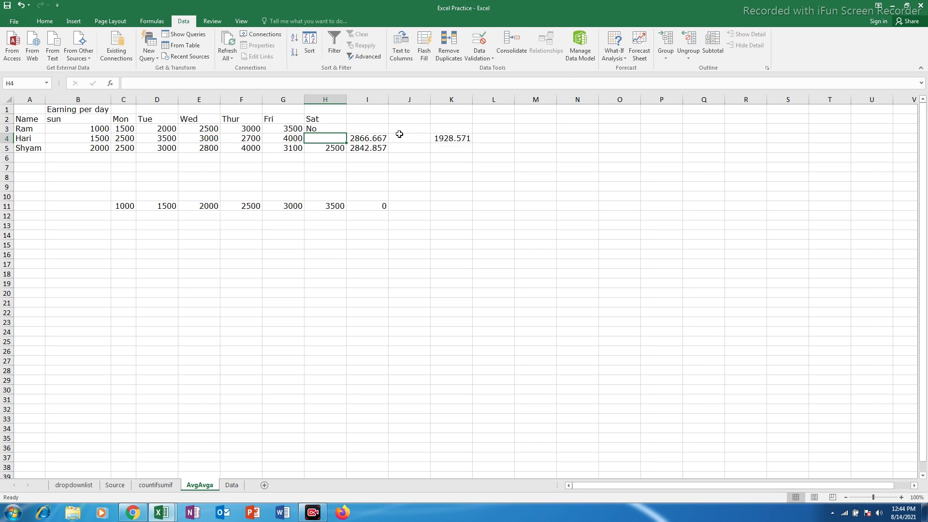
pyautogui.click(318, 129)
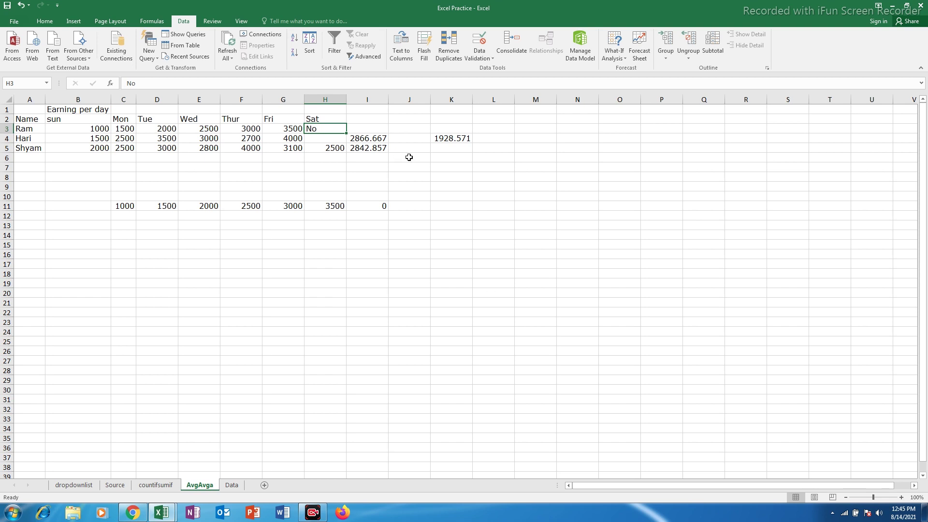
# Clear the old results in I4:L8 and enter =AVERAGE(B4:H4) in I4, showing 2866.667
pyautogui.moveTo(371, 143); pyautogui.dragTo(488, 173)
pyautogui.press('Delete')
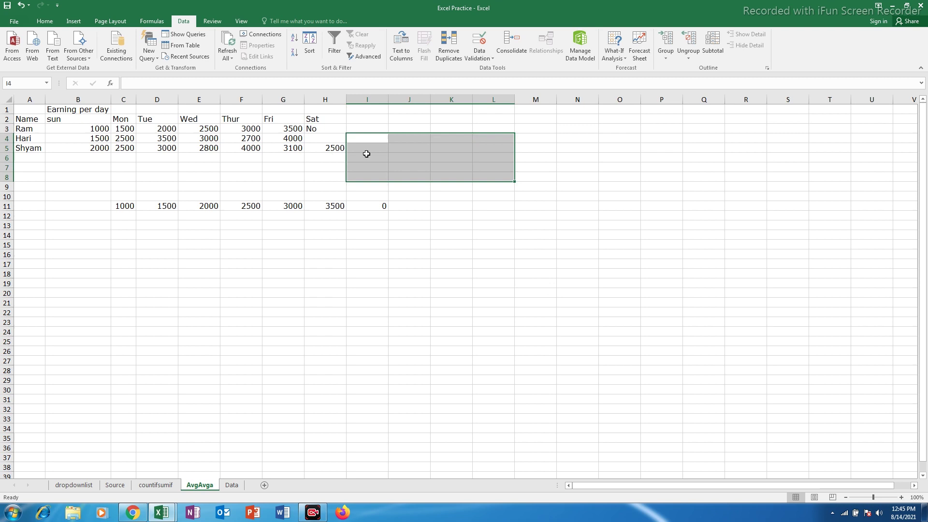
pyautogui.click(375, 139)
pyautogui.write('=')
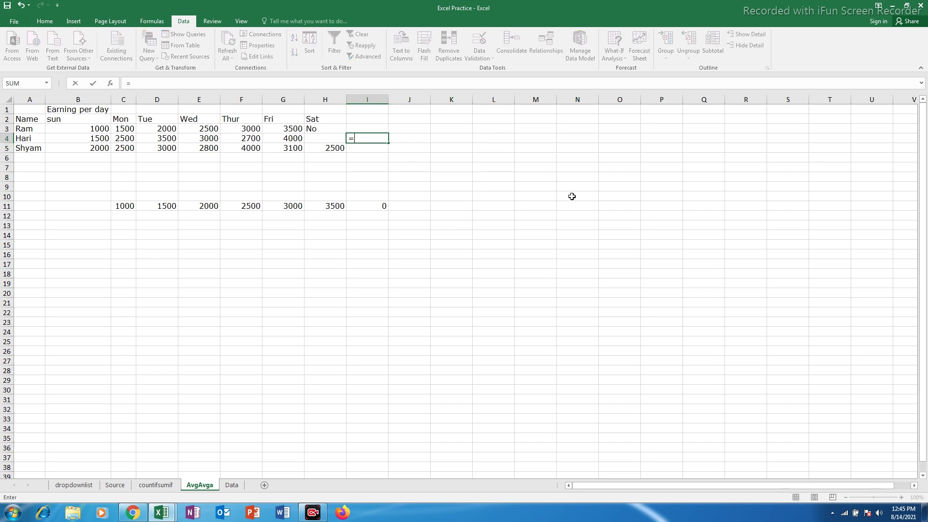
pyautogui.write('ave')
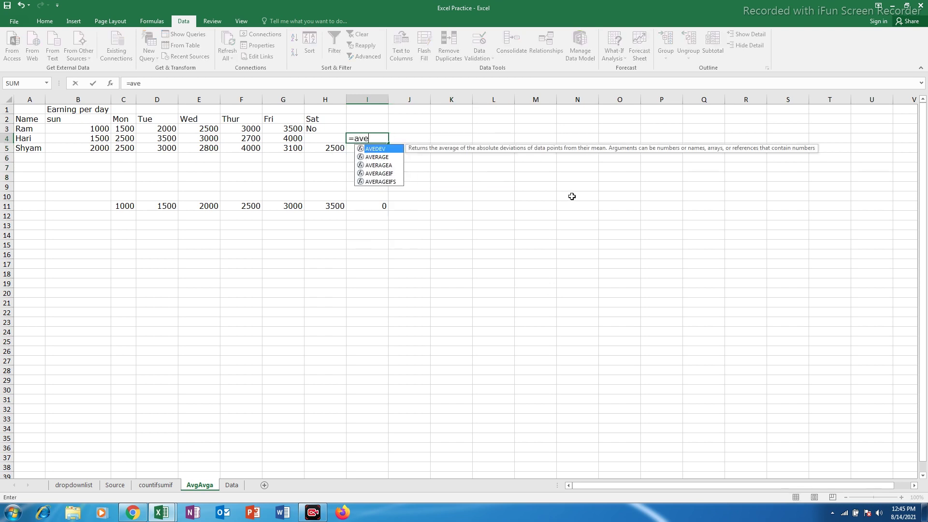
pyautogui.click(385, 160)
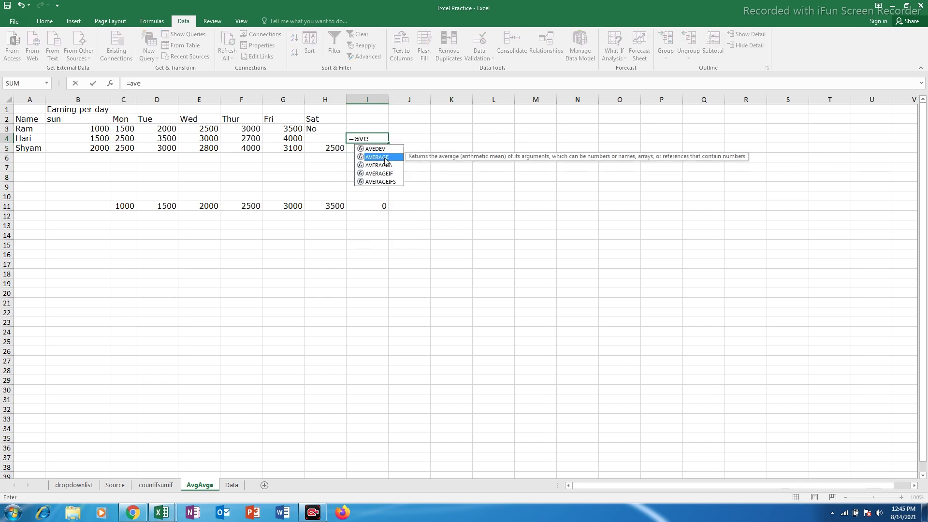
pyautogui.doubleClick(385, 157)
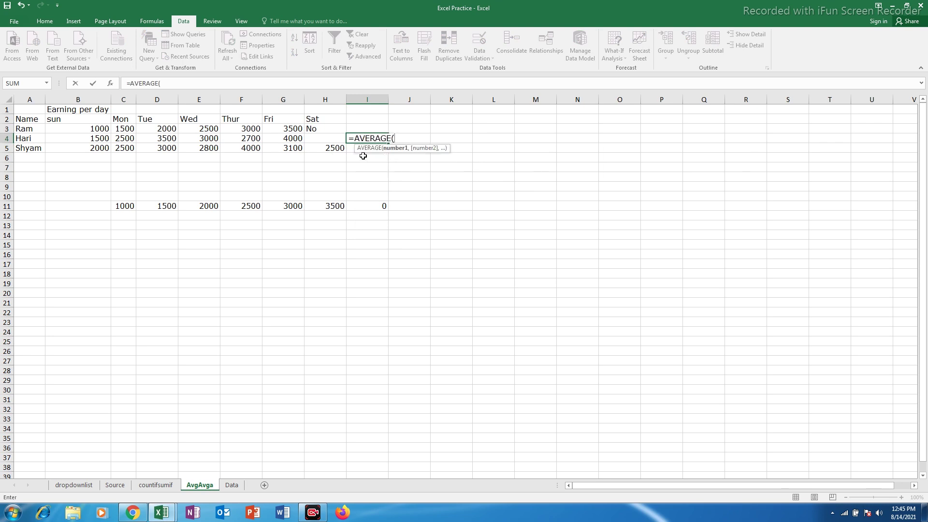
pyautogui.moveTo(89, 139); pyautogui.dragTo(325, 138)
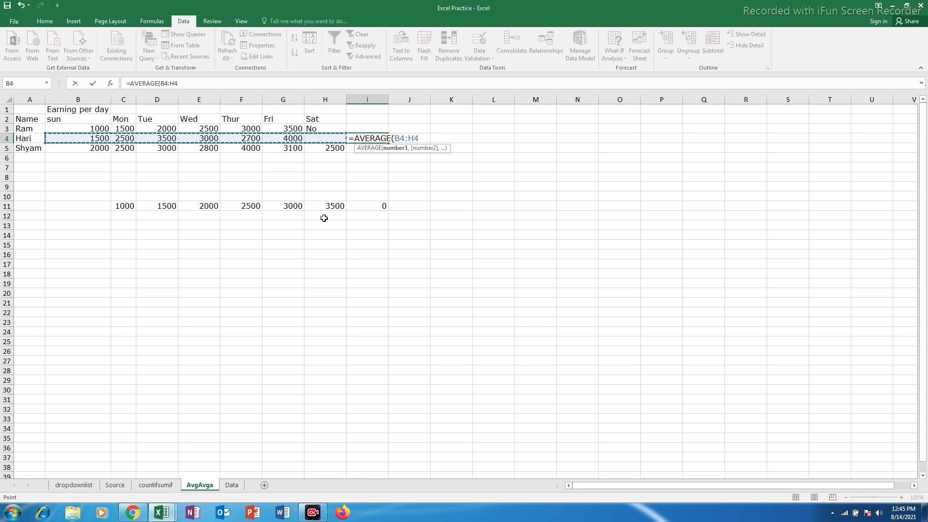
pyautogui.write(')')
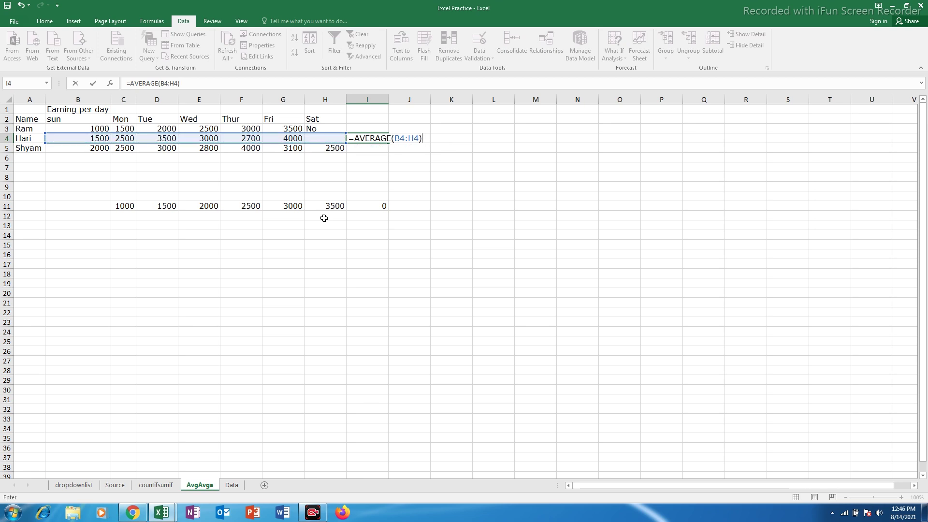
pyautogui.hotkey('ctrl', 'Return')
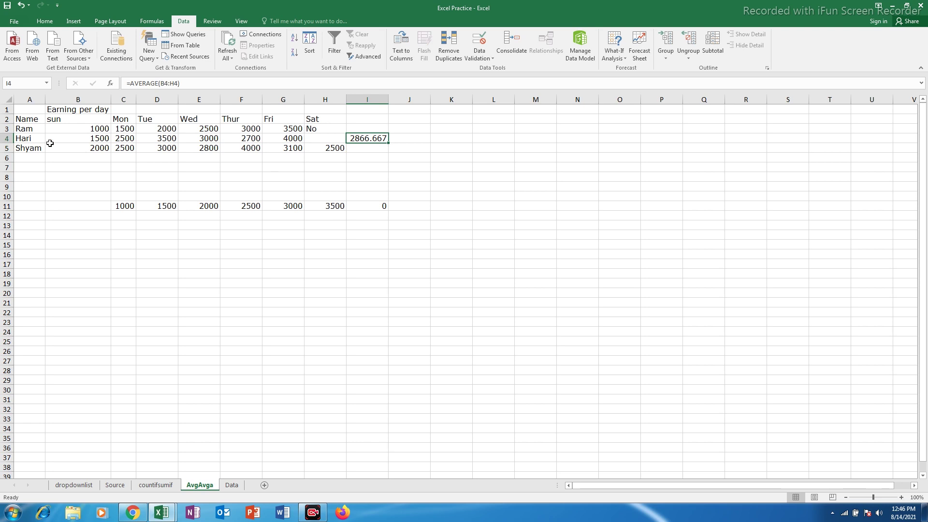
# Check the B4:G4 average against I4, then select the blank Saturday cell H4
pyautogui.moveTo(52, 140); pyautogui.dragTo(276, 138)
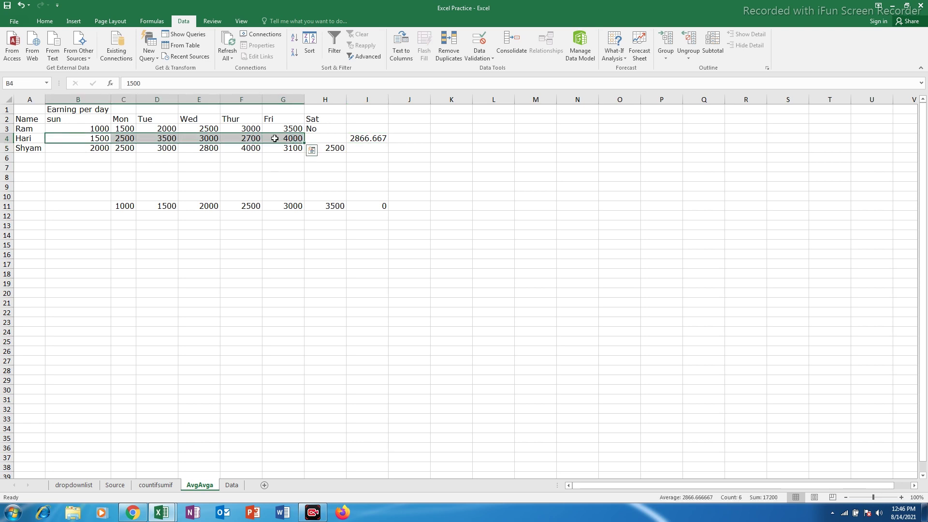
pyautogui.click(394, 139)
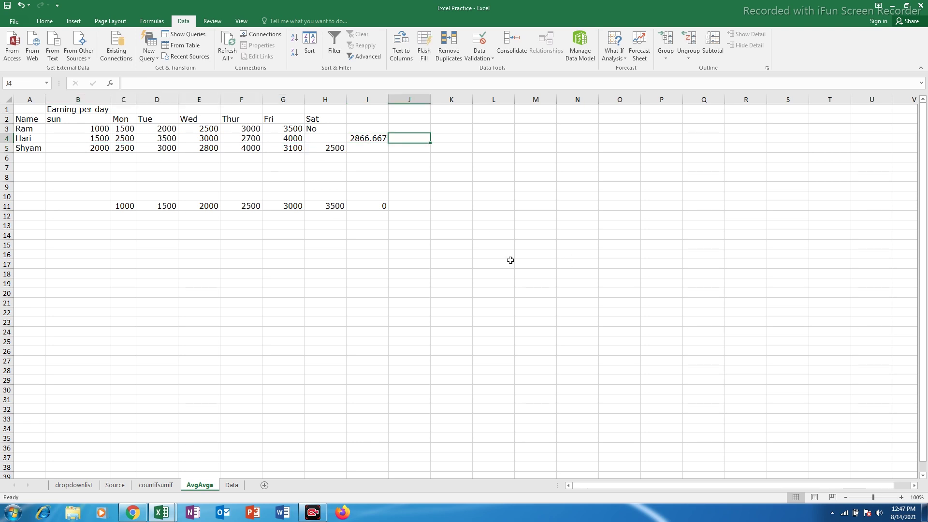
pyautogui.click(310, 139)
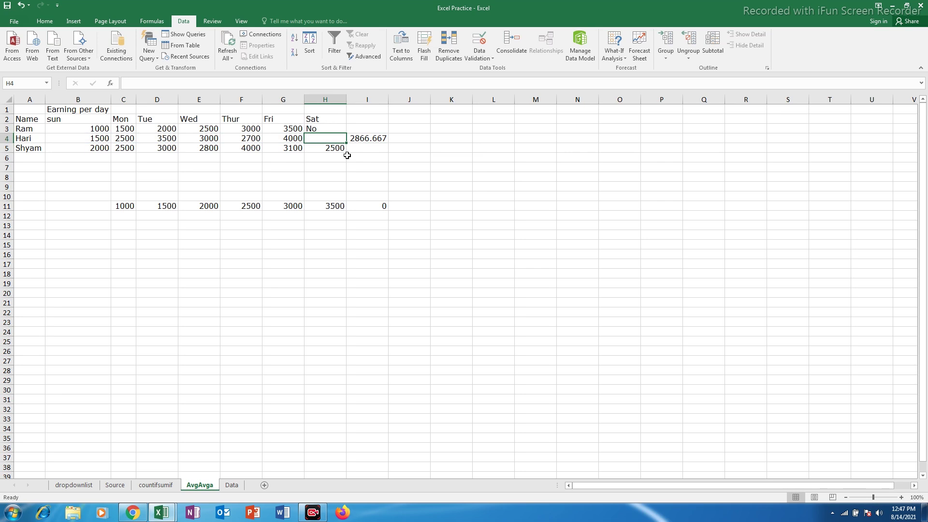
# Put No in H4, enter =AVERAGEA(B4:H4) in J4 (2457.143), then clear H4 so J4 shows 2866.667
pyautogui.write('No')
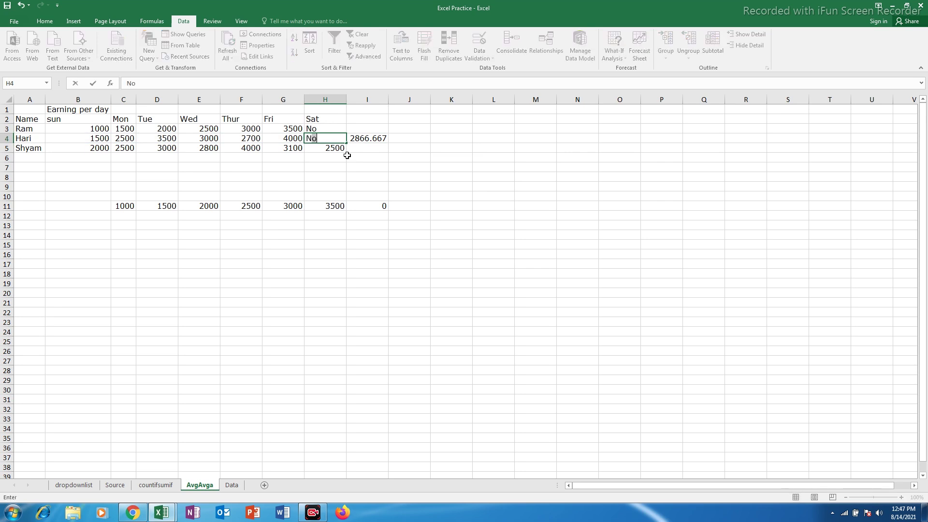
pyautogui.click(425, 140)
pyautogui.write('=aver')
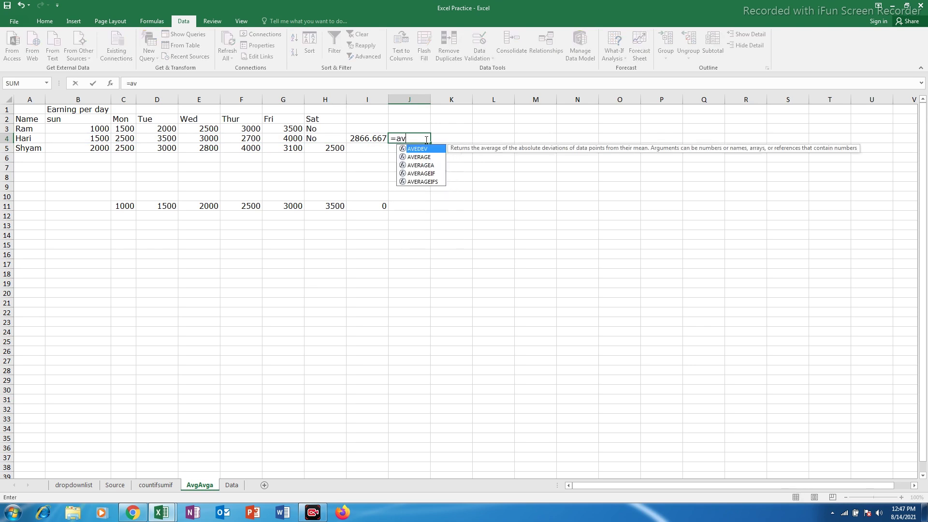
pyautogui.click(428, 157)
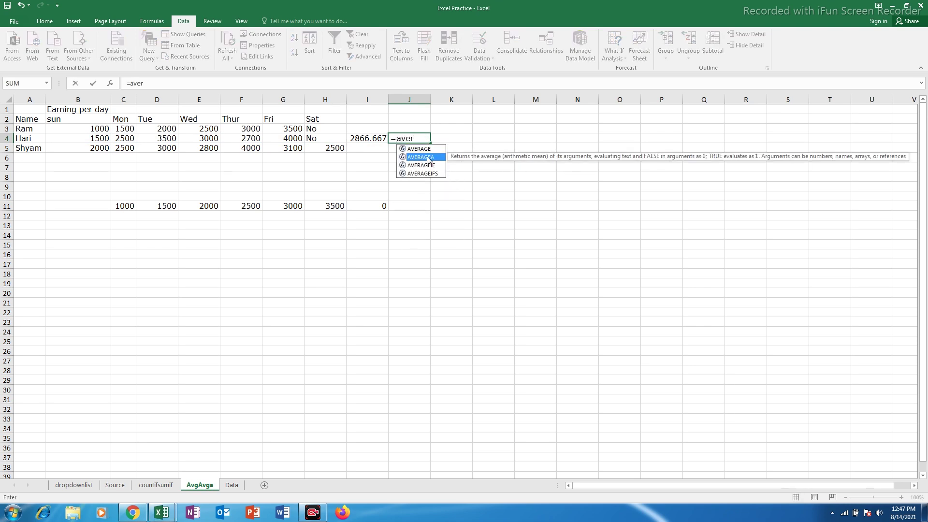
pyautogui.doubleClick(428, 158)
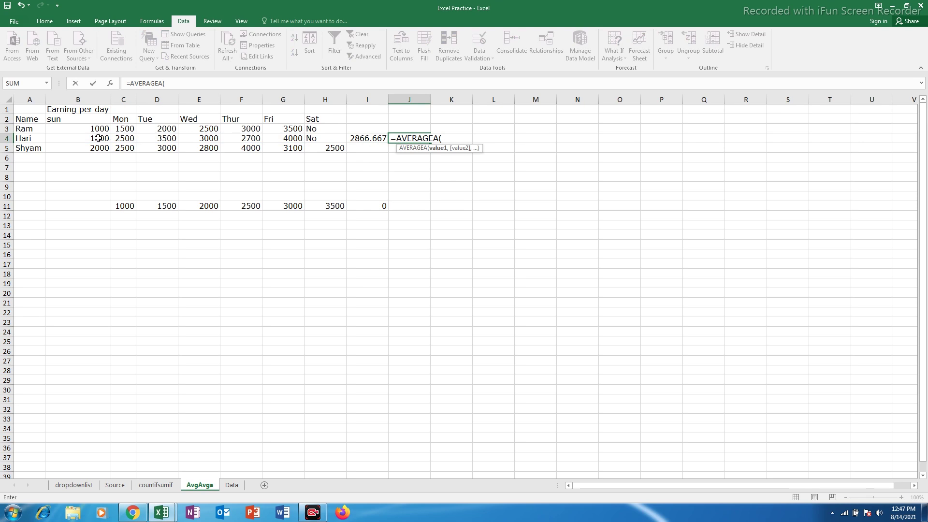
pyautogui.moveTo(98, 138); pyautogui.dragTo(325, 142)
pyautogui.moveTo(325, 144); pyautogui.dragTo(326, 144)
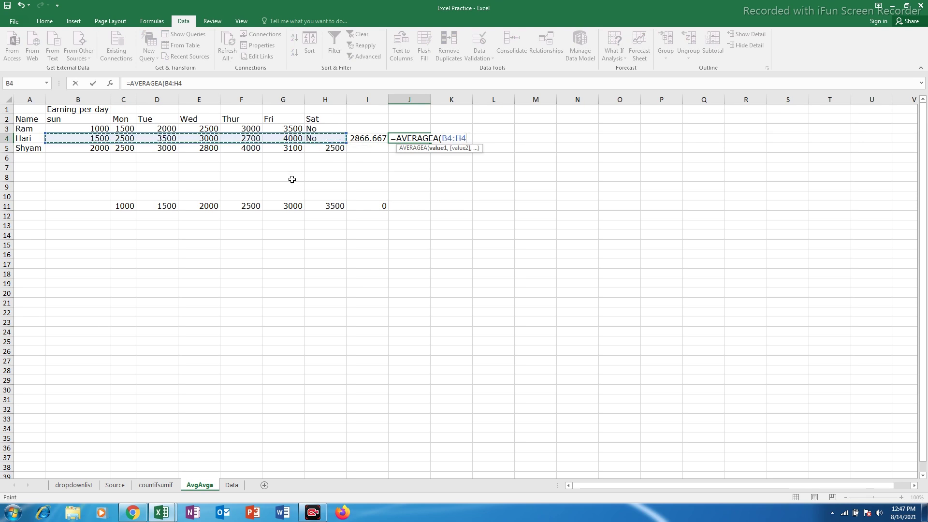
pyautogui.write(')')
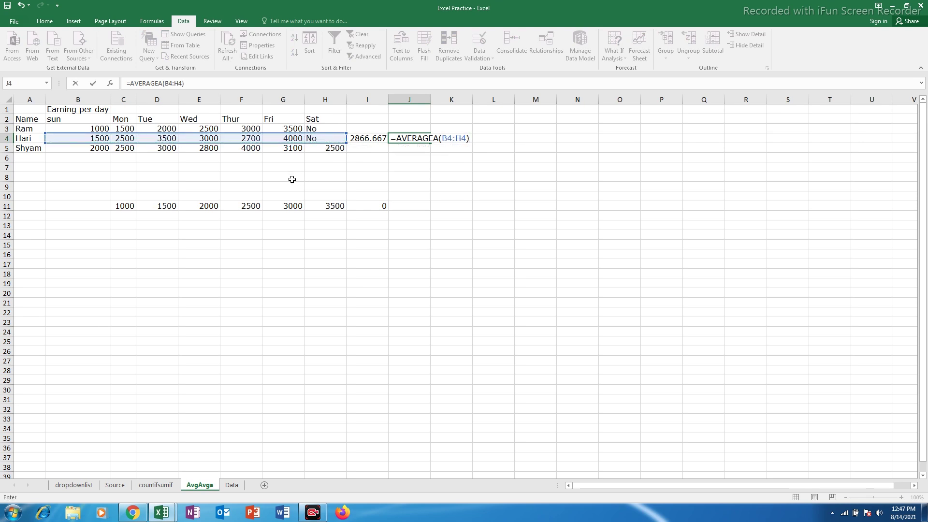
pyautogui.press('Return')
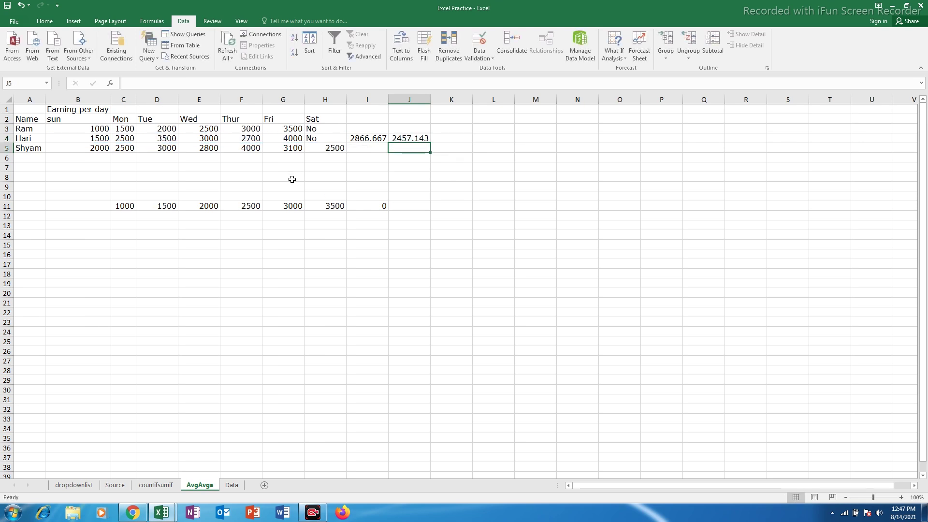
pyautogui.click(318, 138)
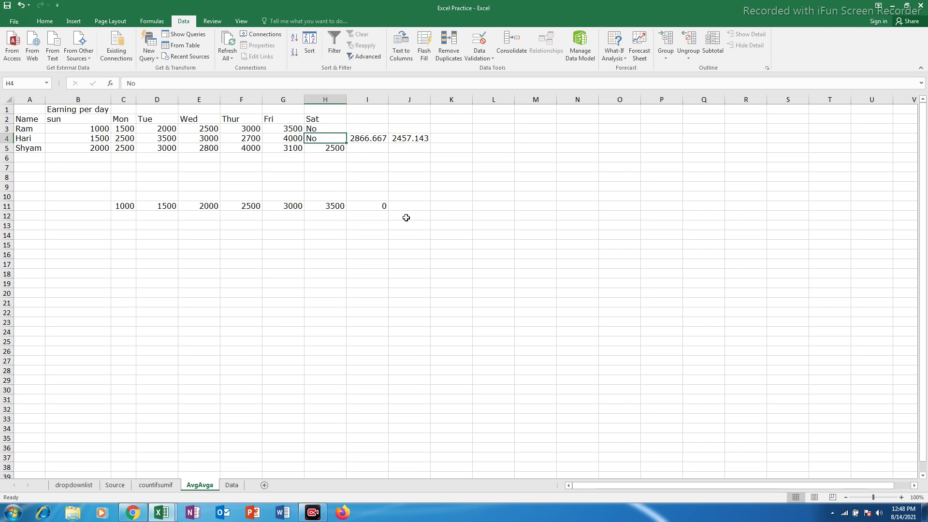
pyautogui.press('Delete')
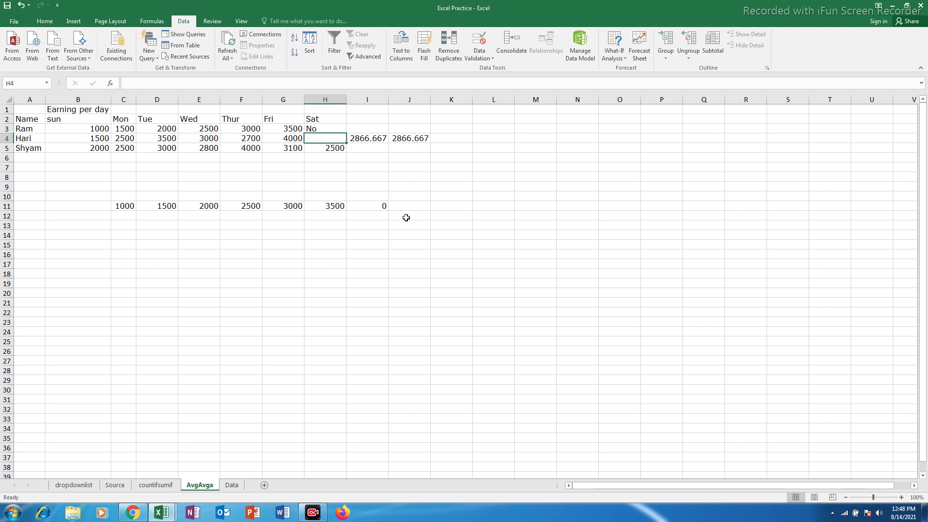